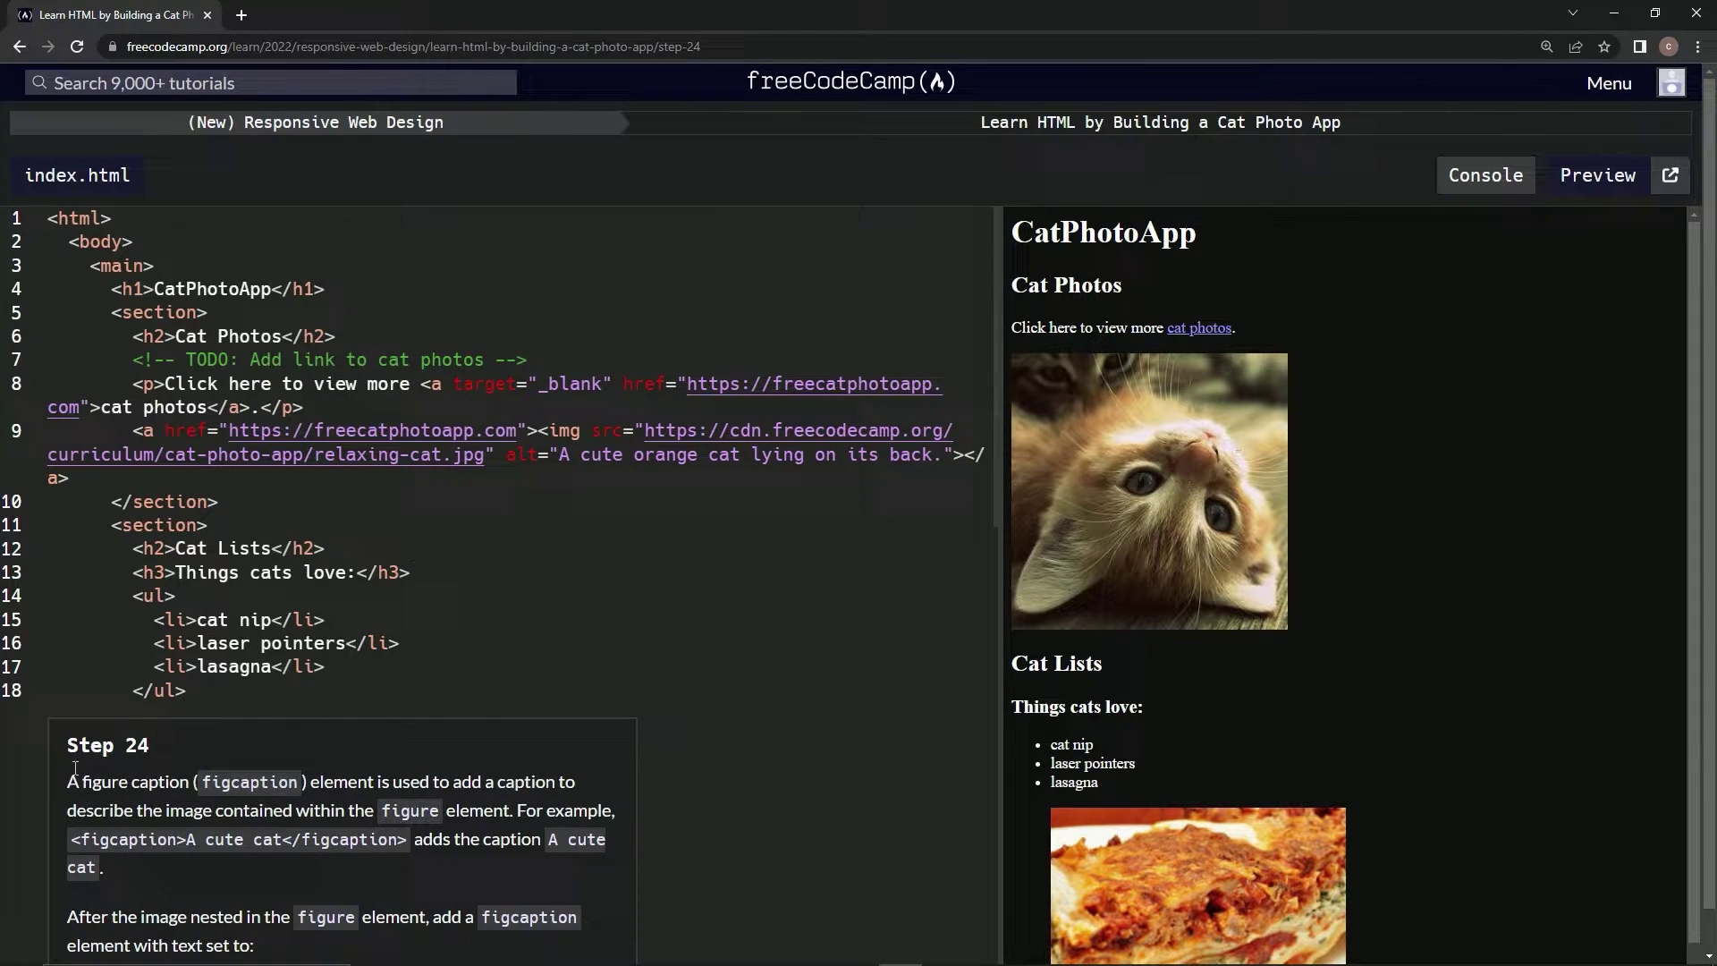
scroll(241, 625, down, 3)
scroll(243, 625, down, 3)
scroll(131, 675, down, 2)
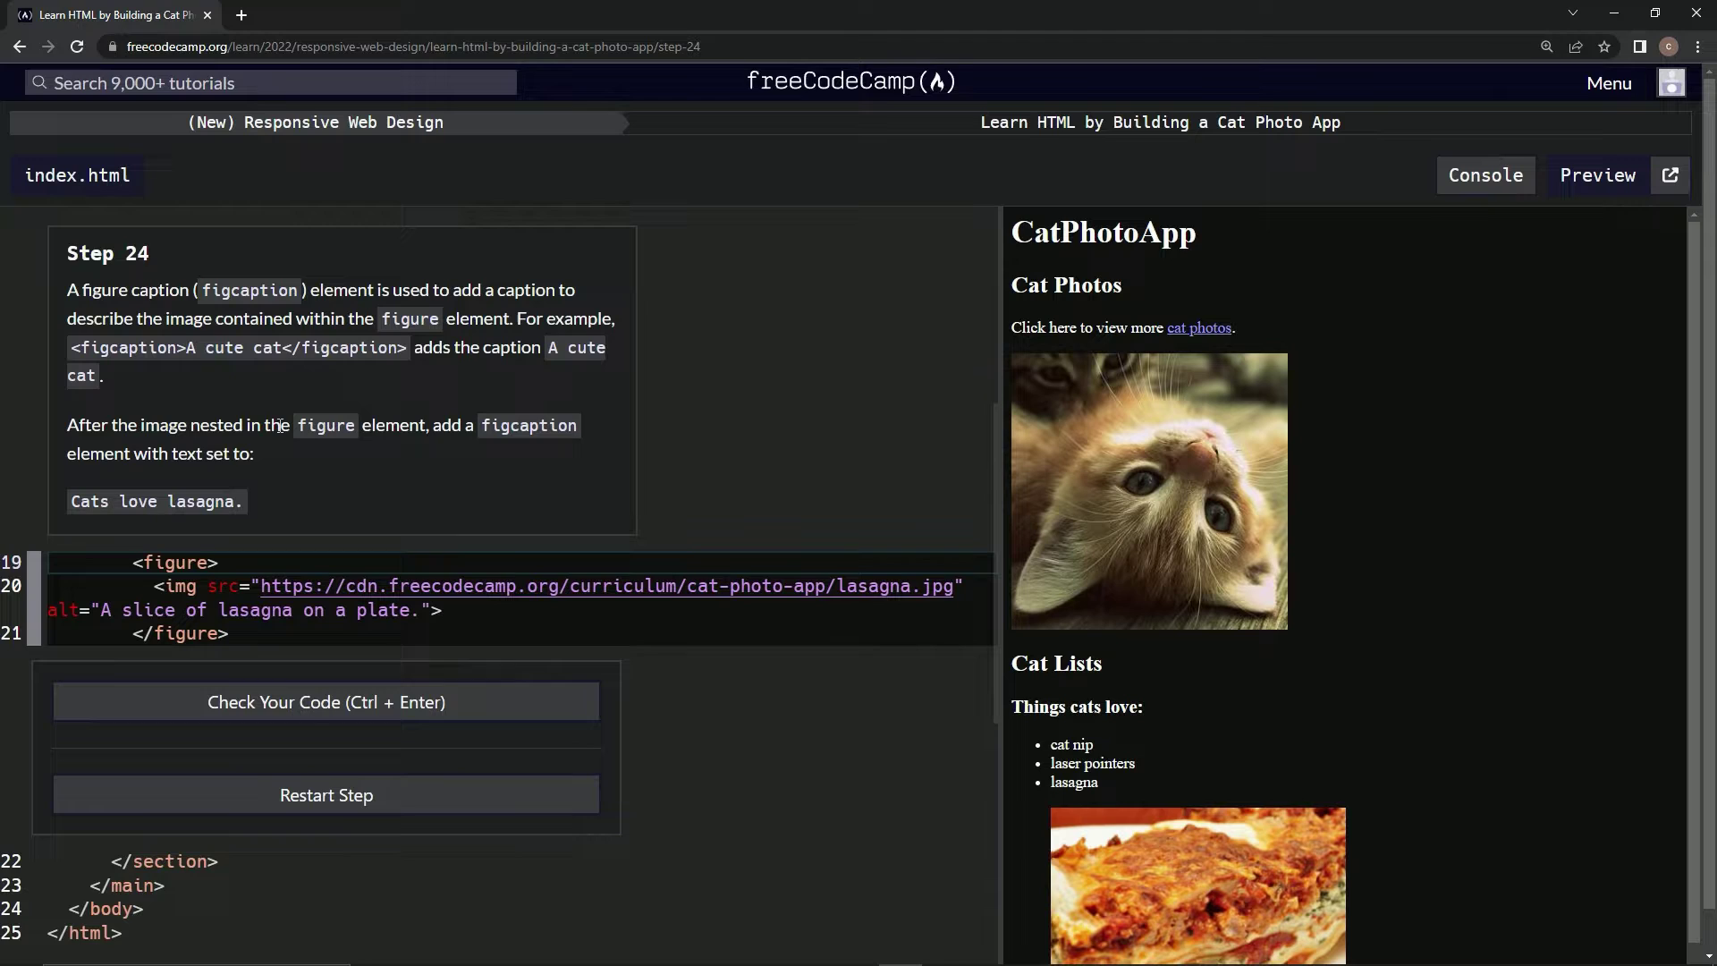
Insert <figcaption>Cats love lasagna.</figcaption> on a new line after the lasagna image tag.
click(460, 612)
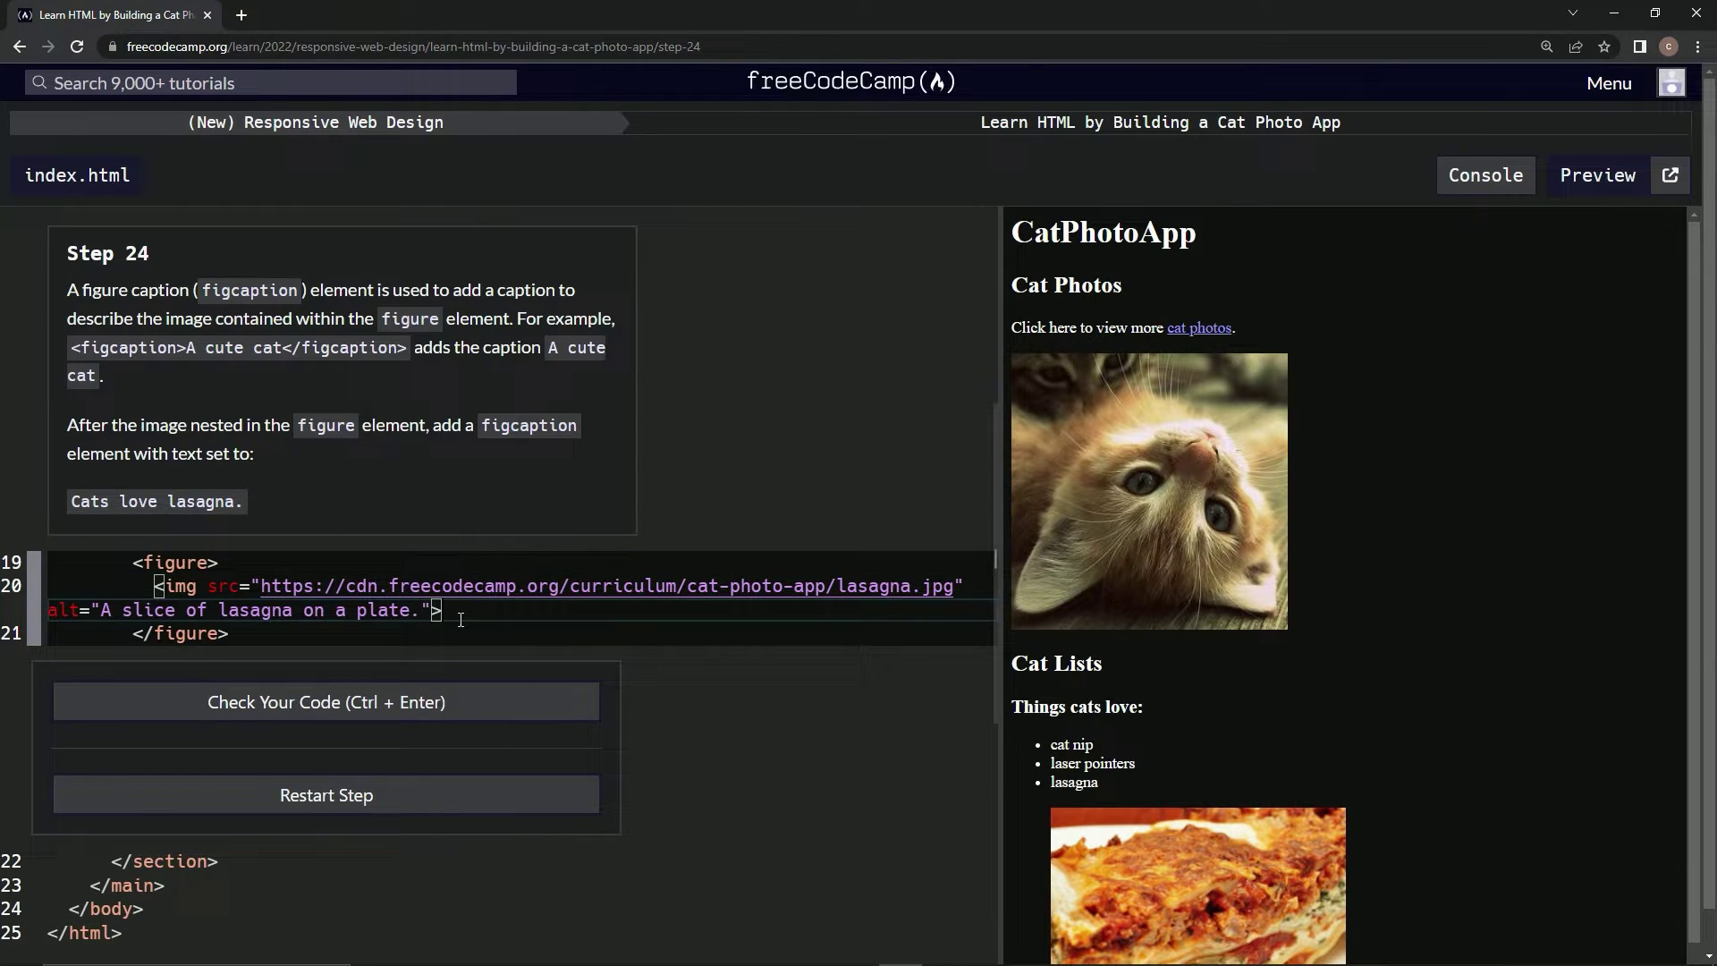
key(Return)
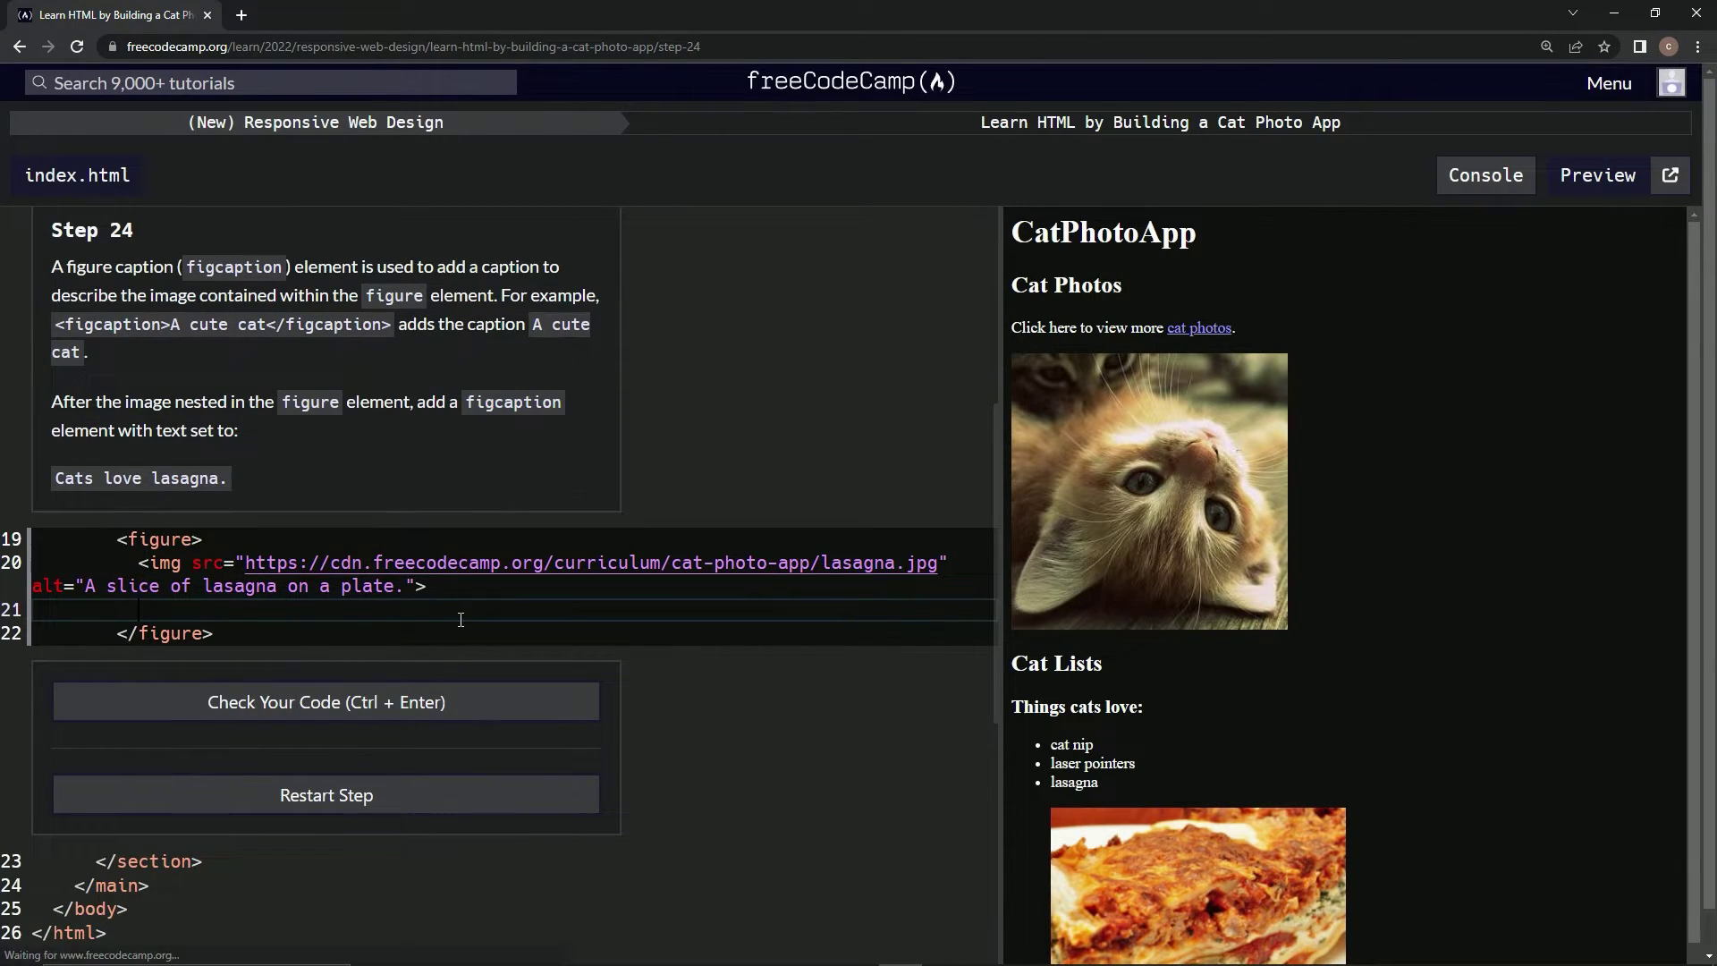
text(<fig)
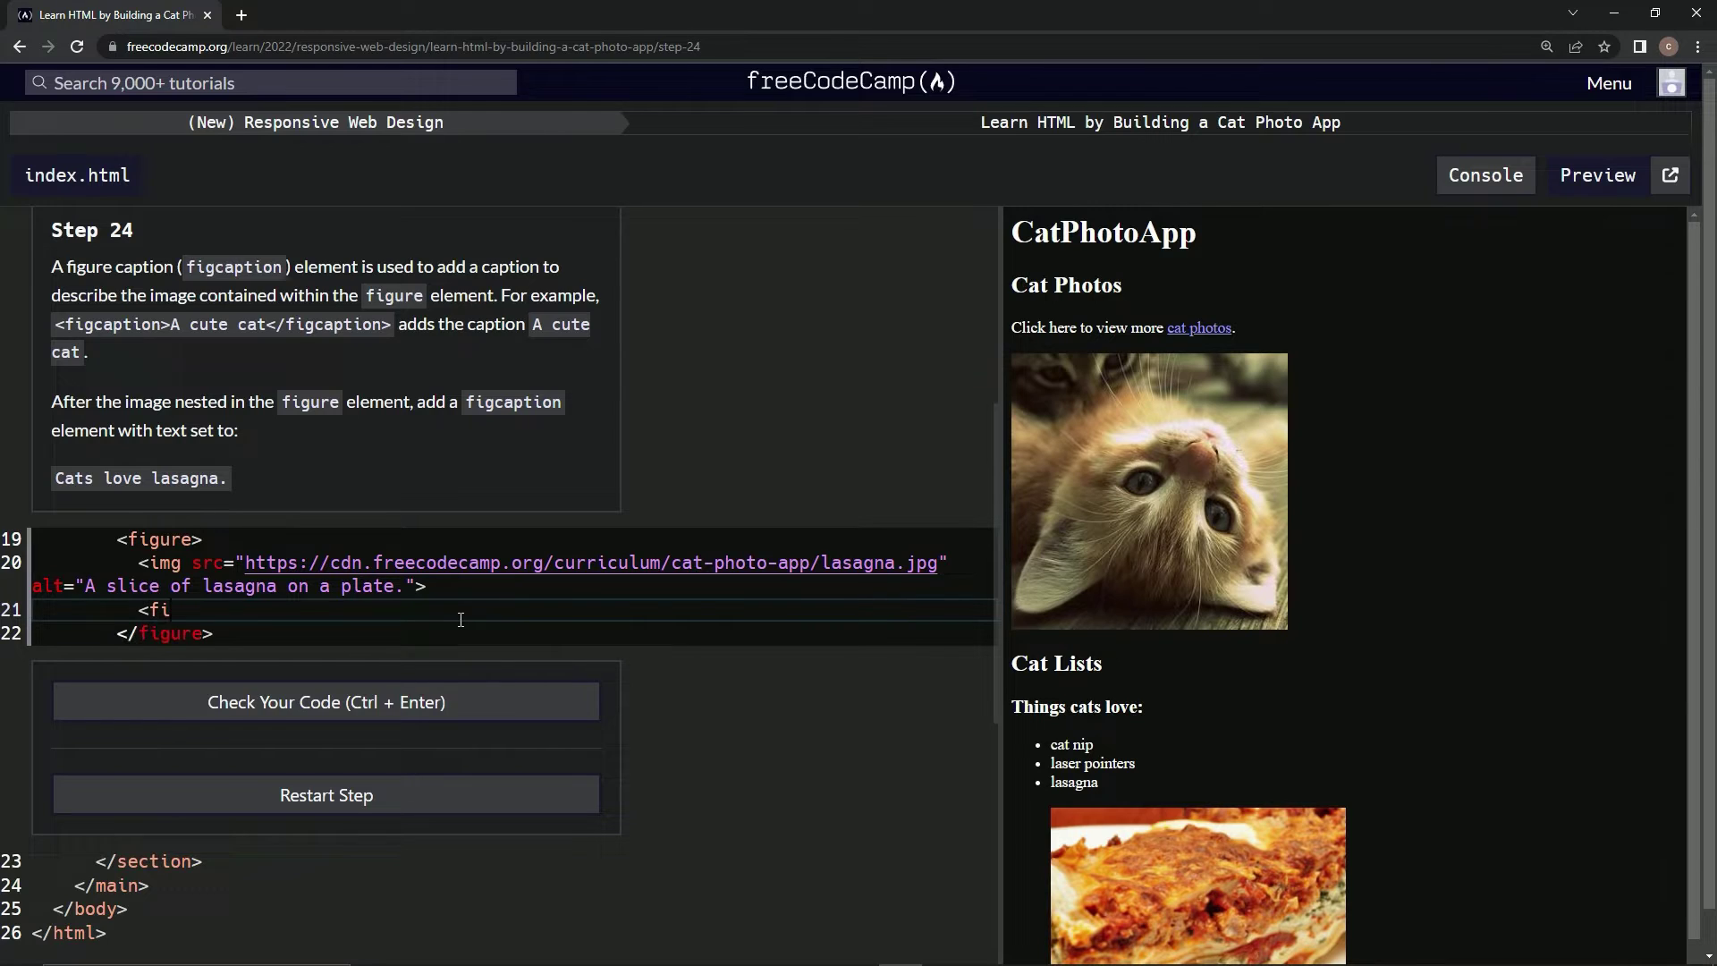
text(caption>)
text(<)
text(/fig)
text(cation)
key(BackSpace)
key(BackSpace)
key(BackSpace)
key(BackSpace)
text(ption)
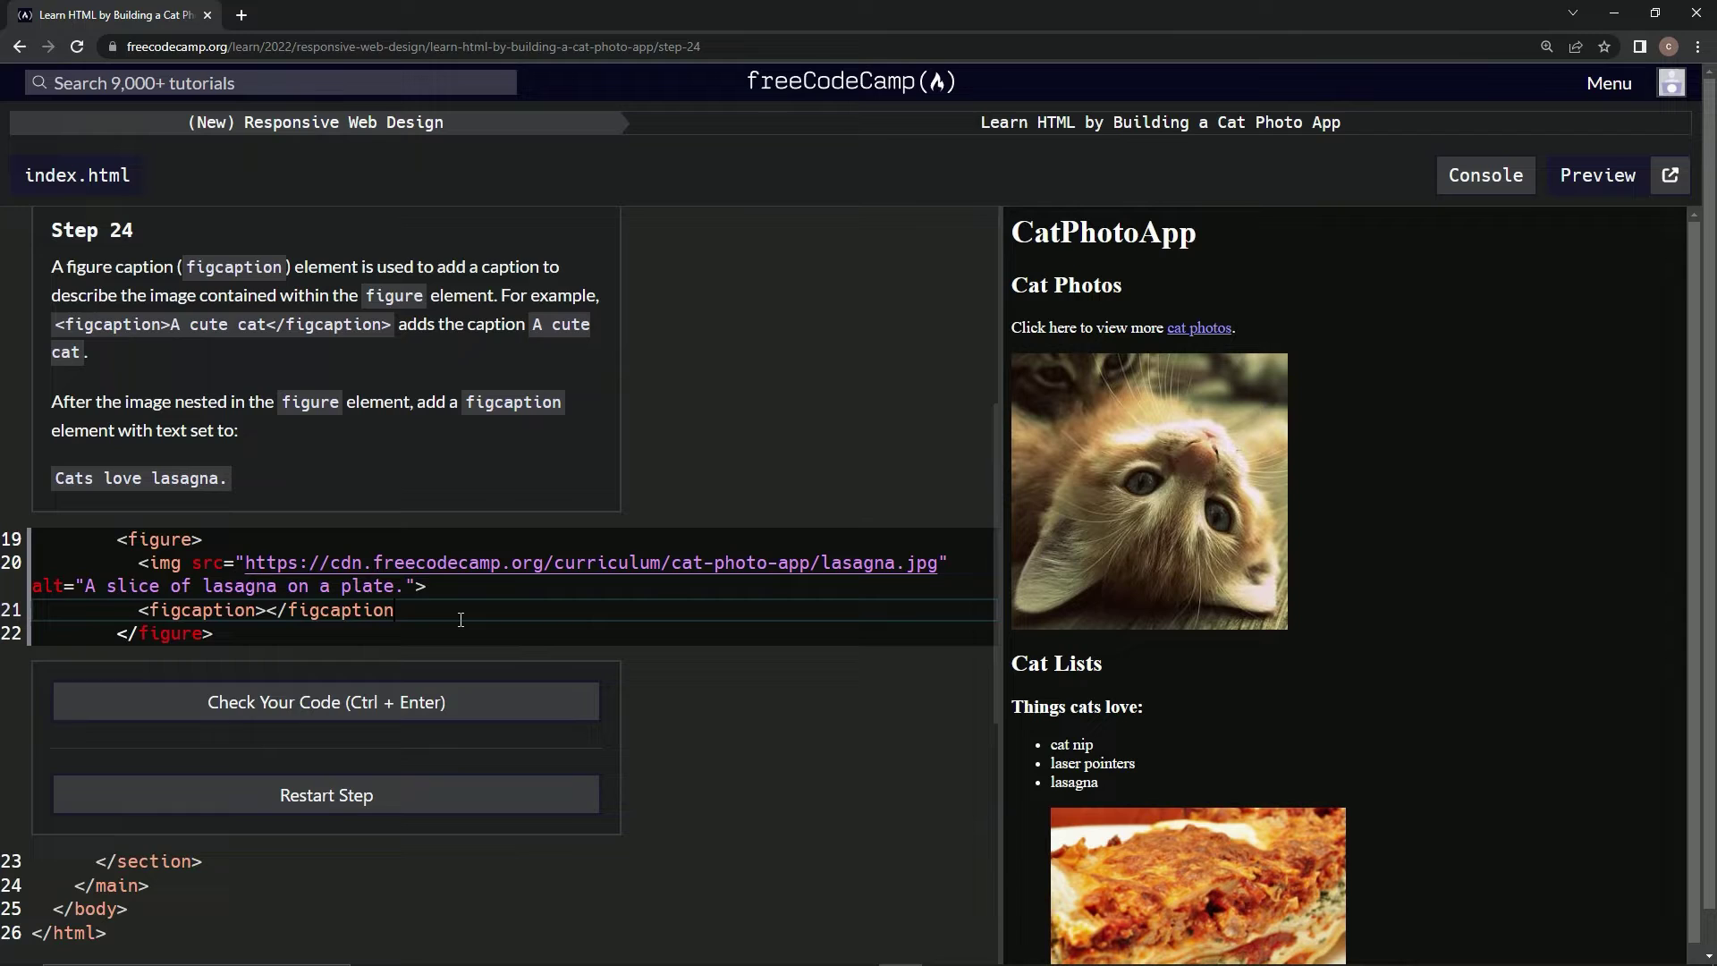
text(>)
click(266, 609)
text(Cats)
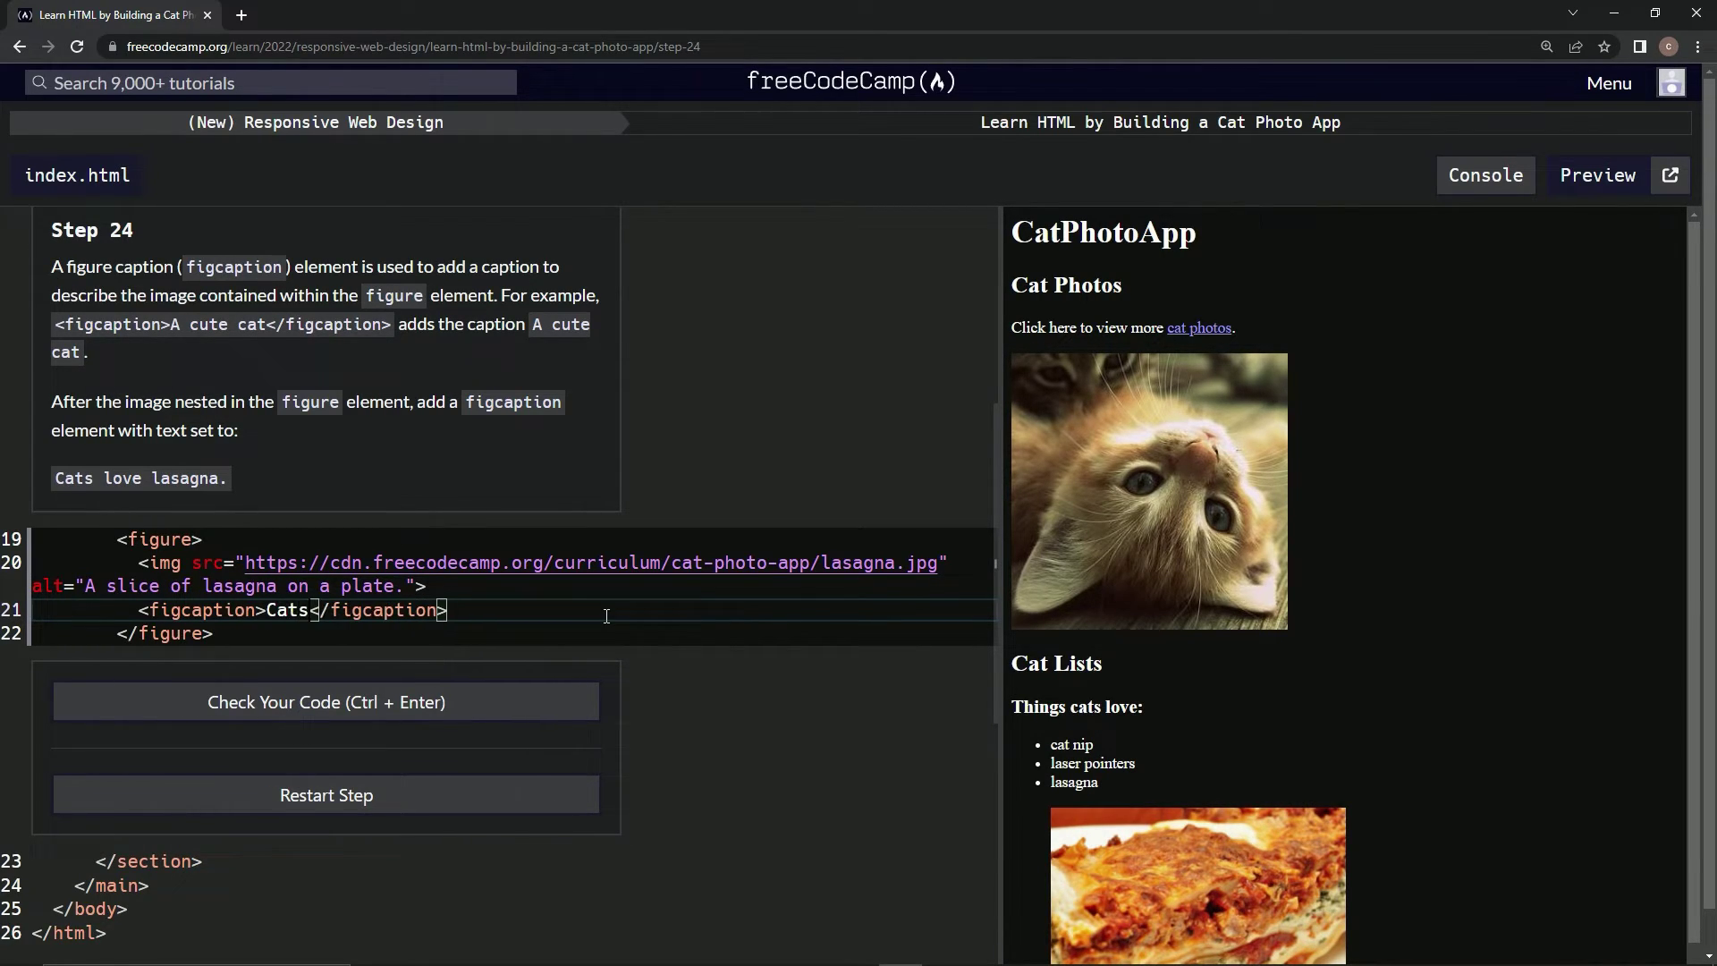
text( love )
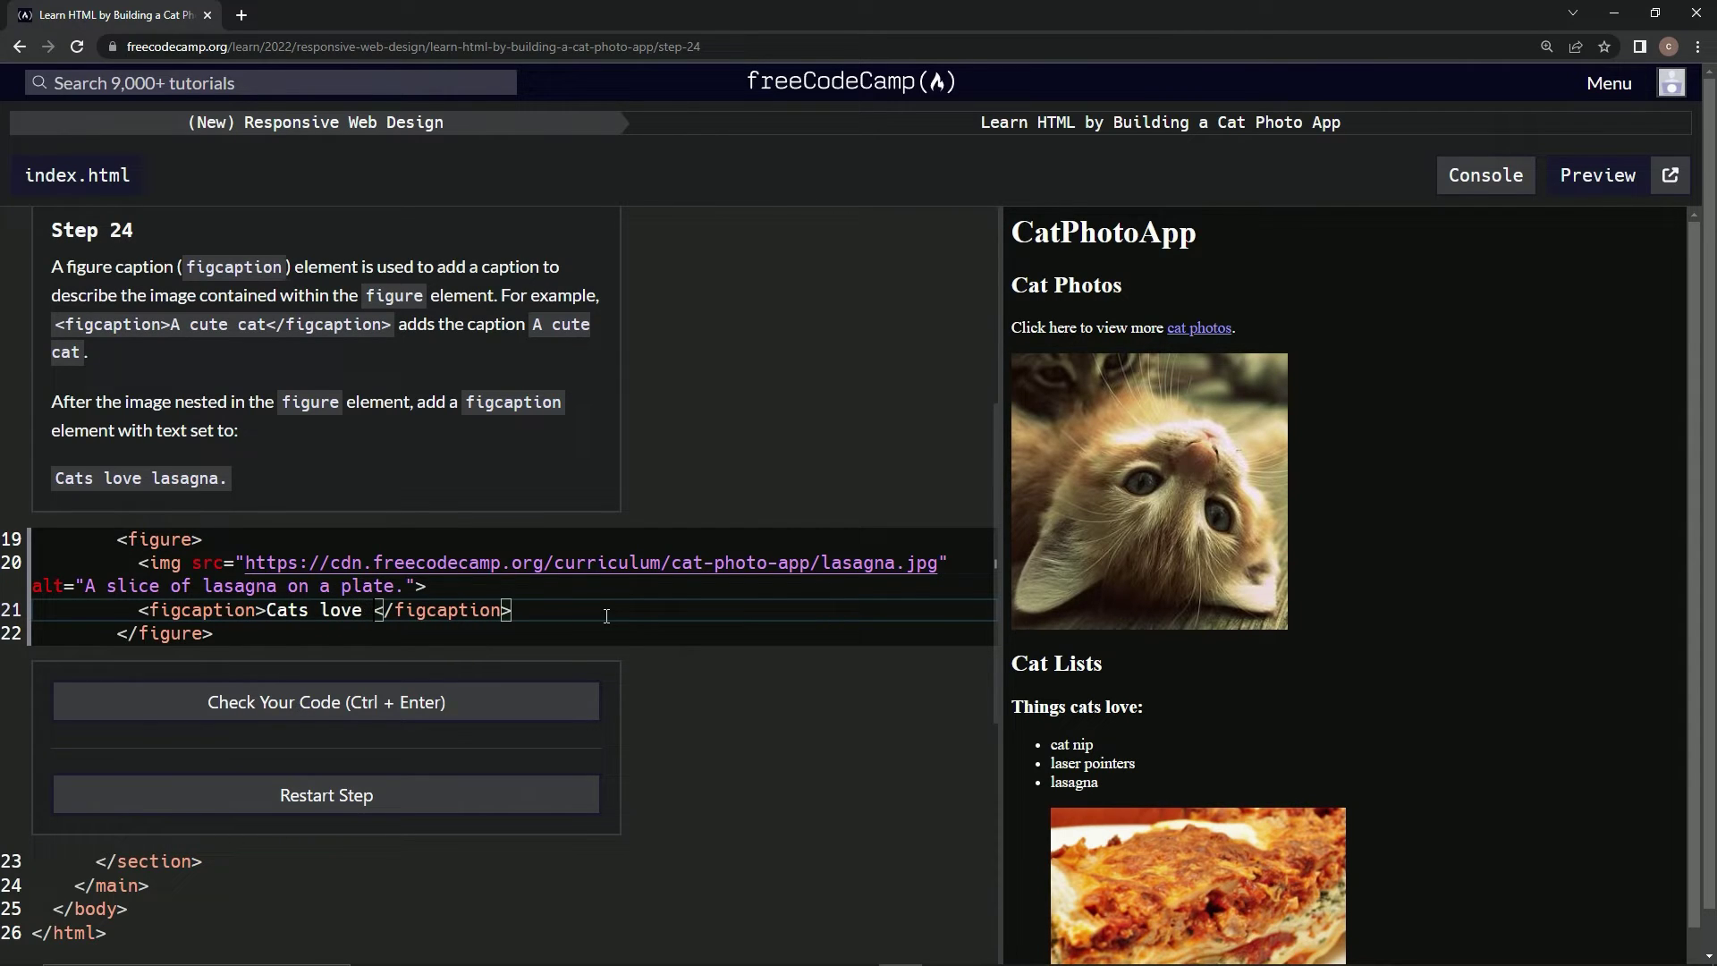
text(lasagn)
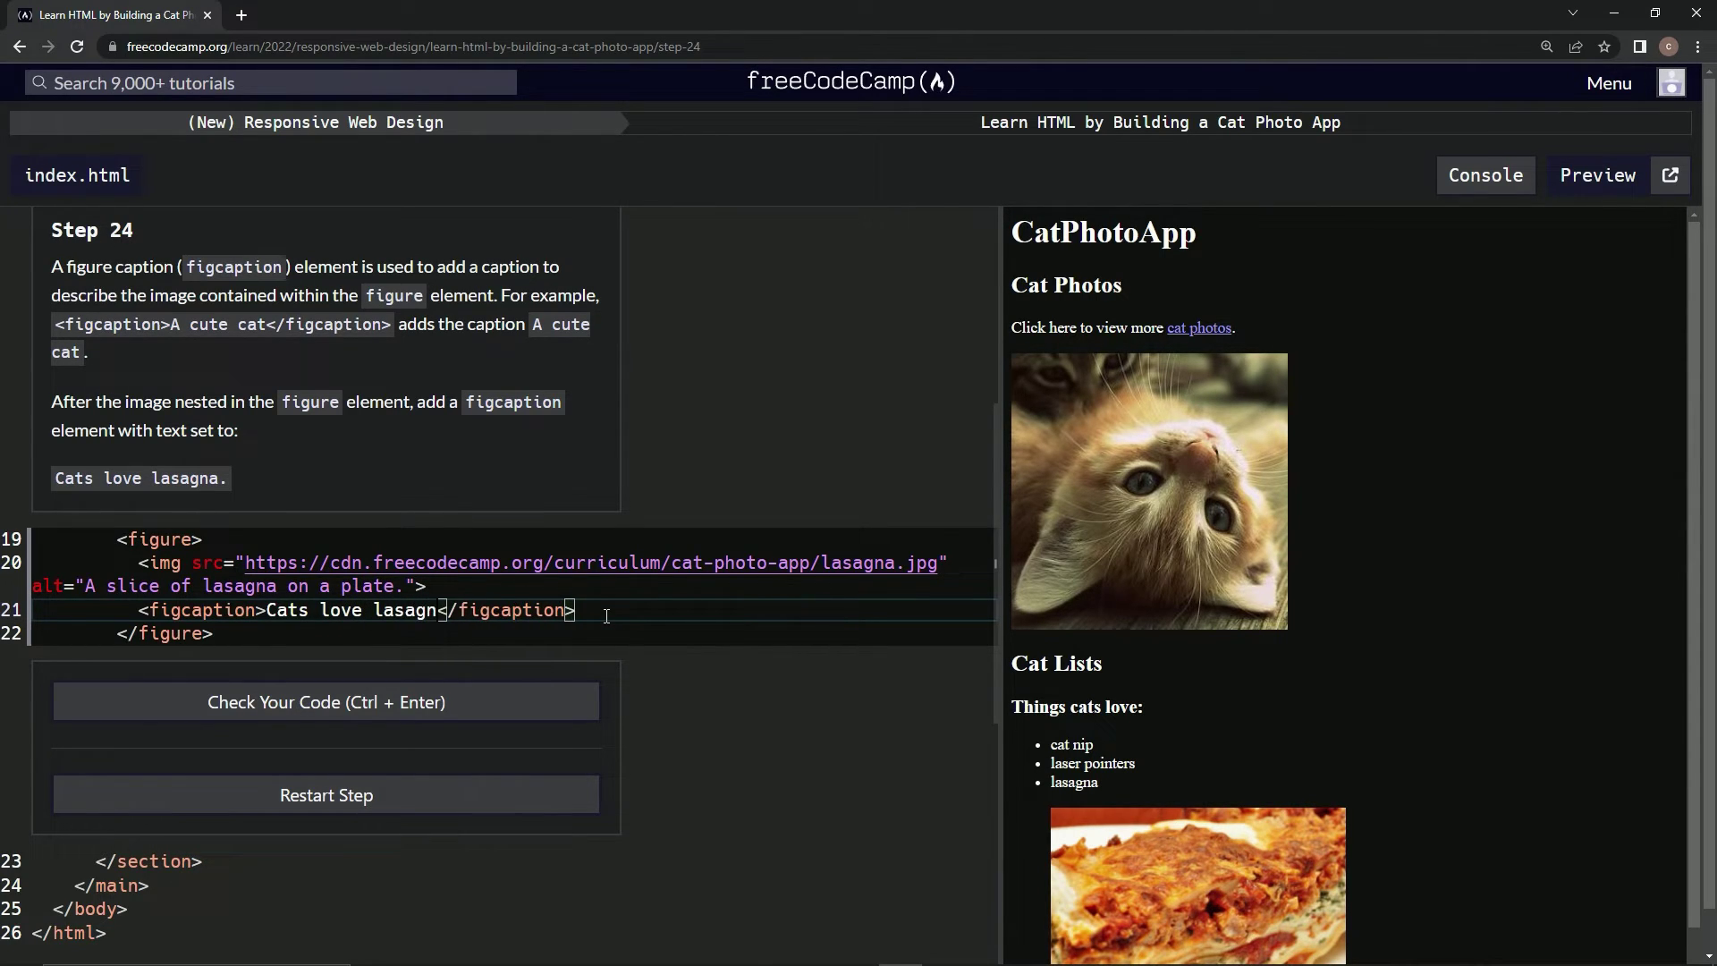
text(a.)
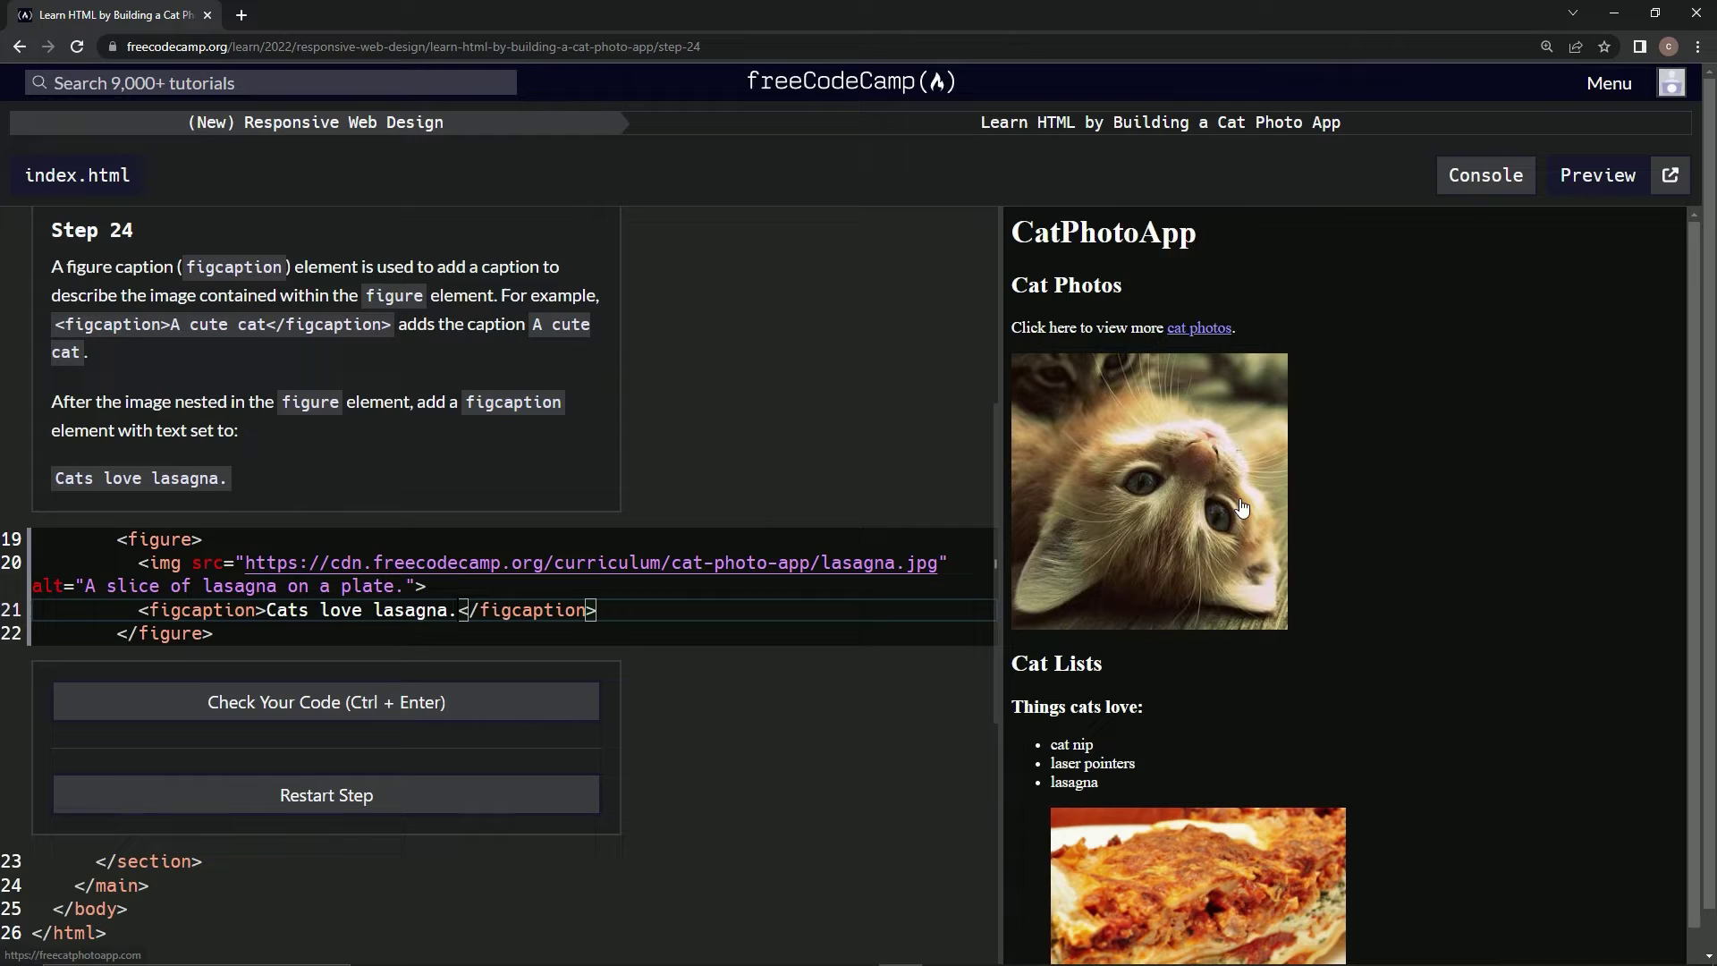
scroll(1235, 503, down, 3)
scroll(1248, 517, down, 2)
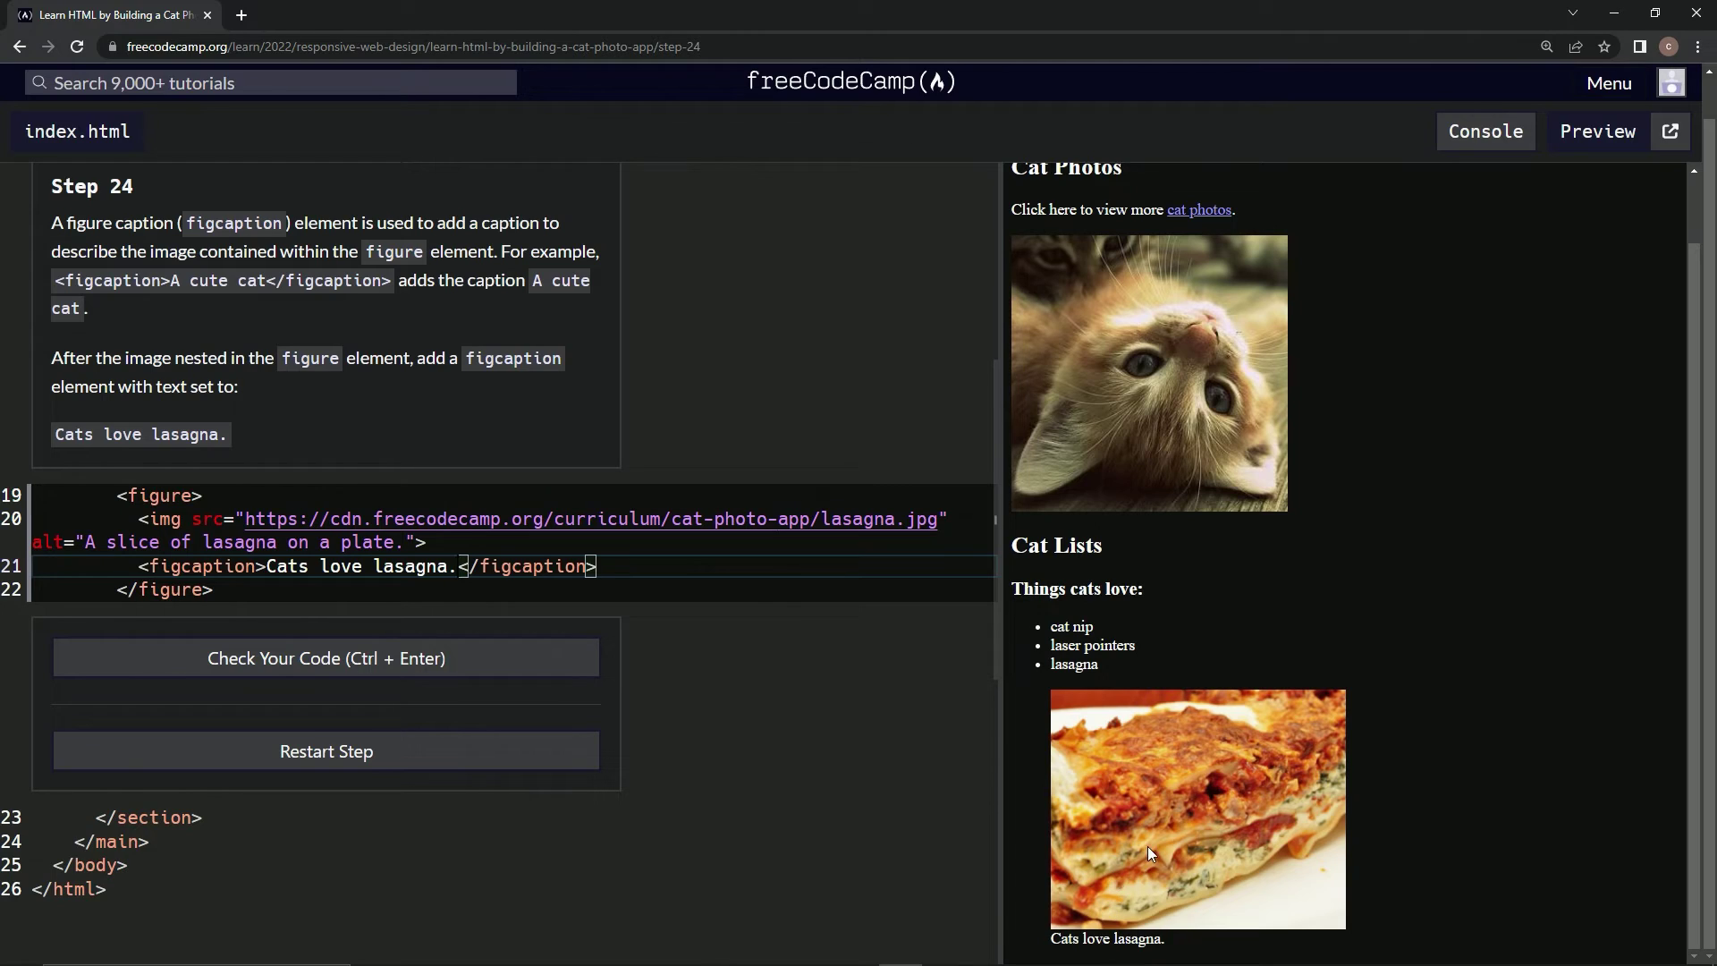
Check the new caption code against the Step 24 tests, then submit and advance to Step 25.
click(443, 658)
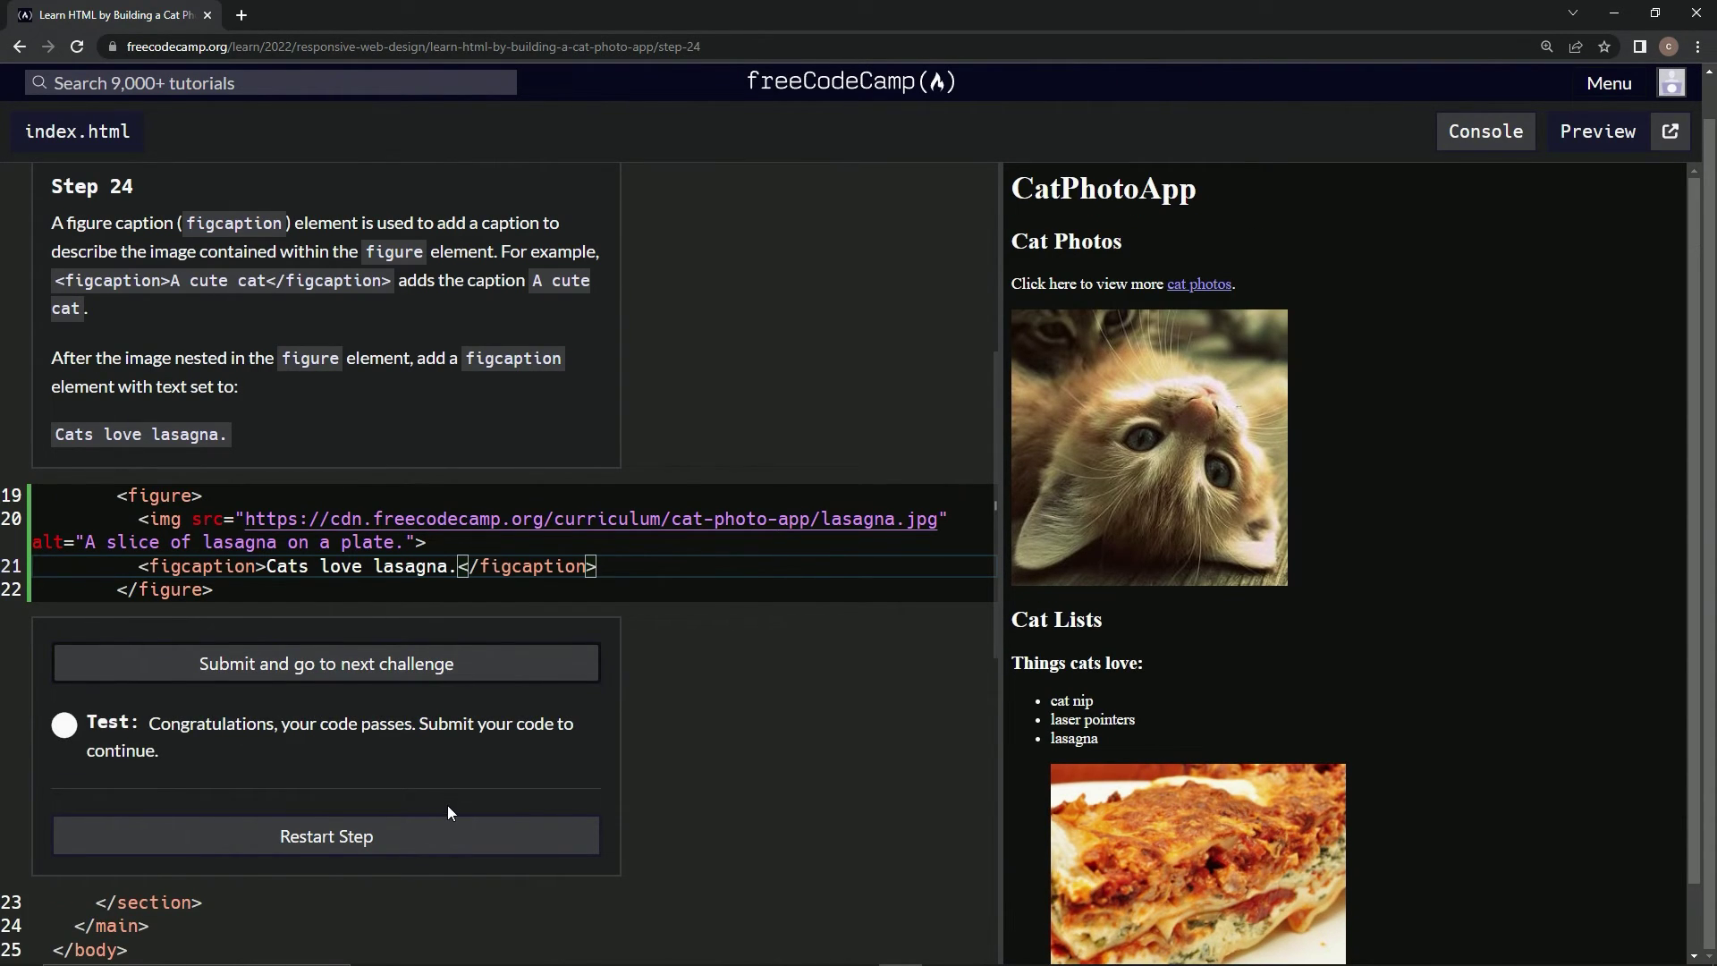
click(439, 675)
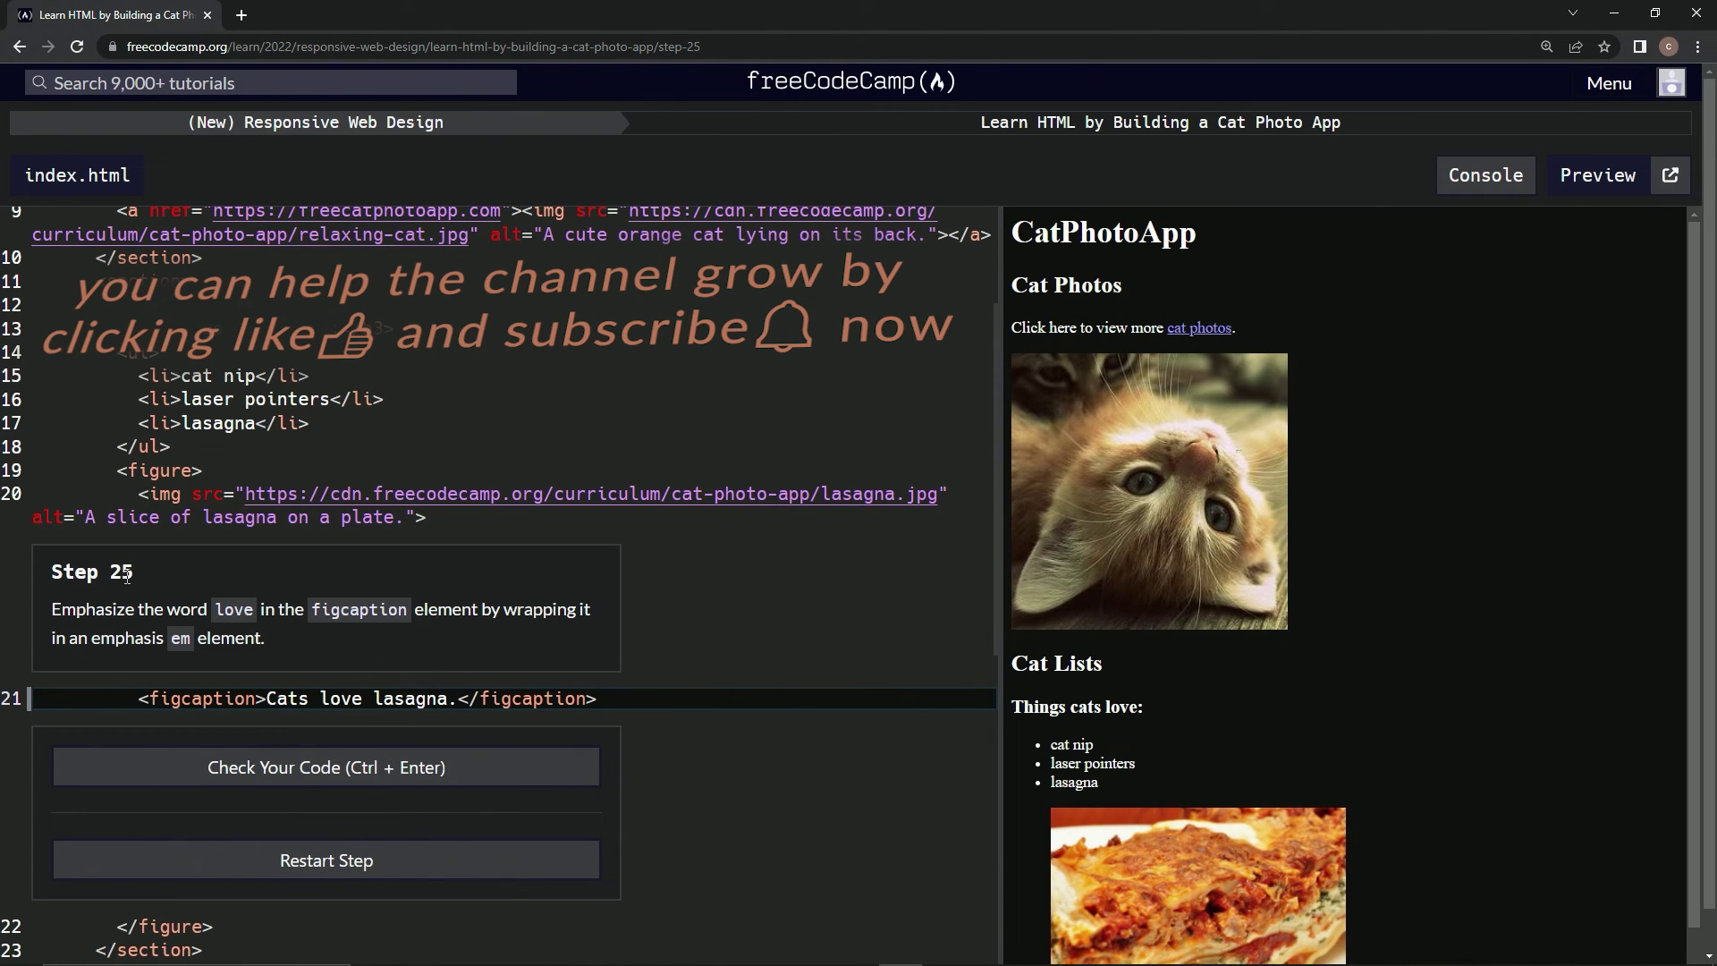